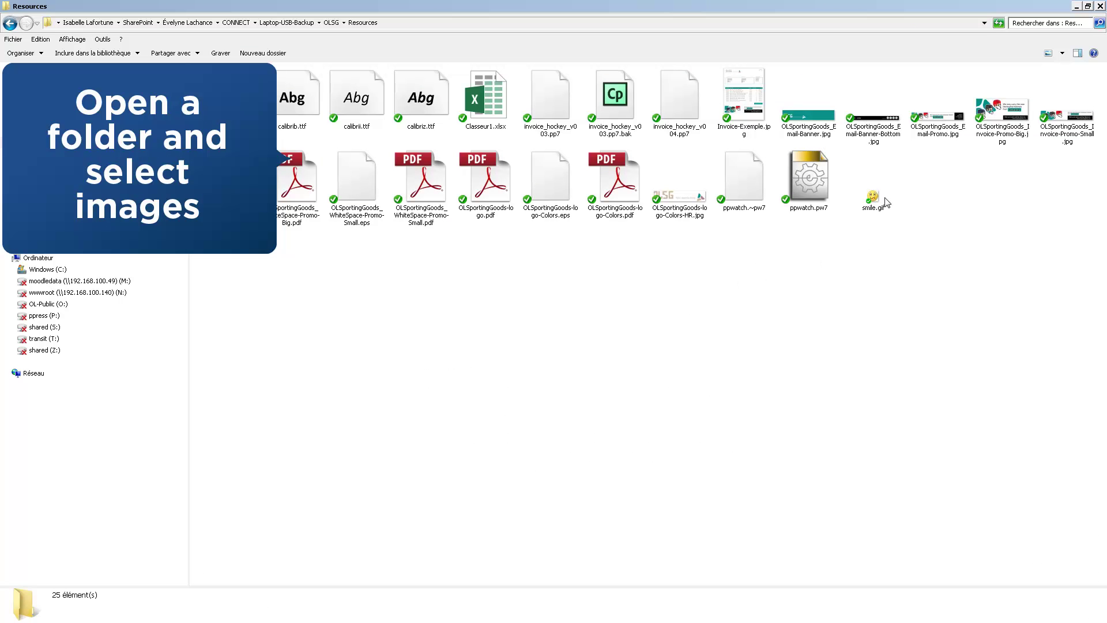
# - Drag smile.gif, OLSportingGoods_Email-Promo.jpg and OLSportingGoods-logo-Colors-HR.jpg from Explorer into the Images resources
pyautogui.click(884, 193)
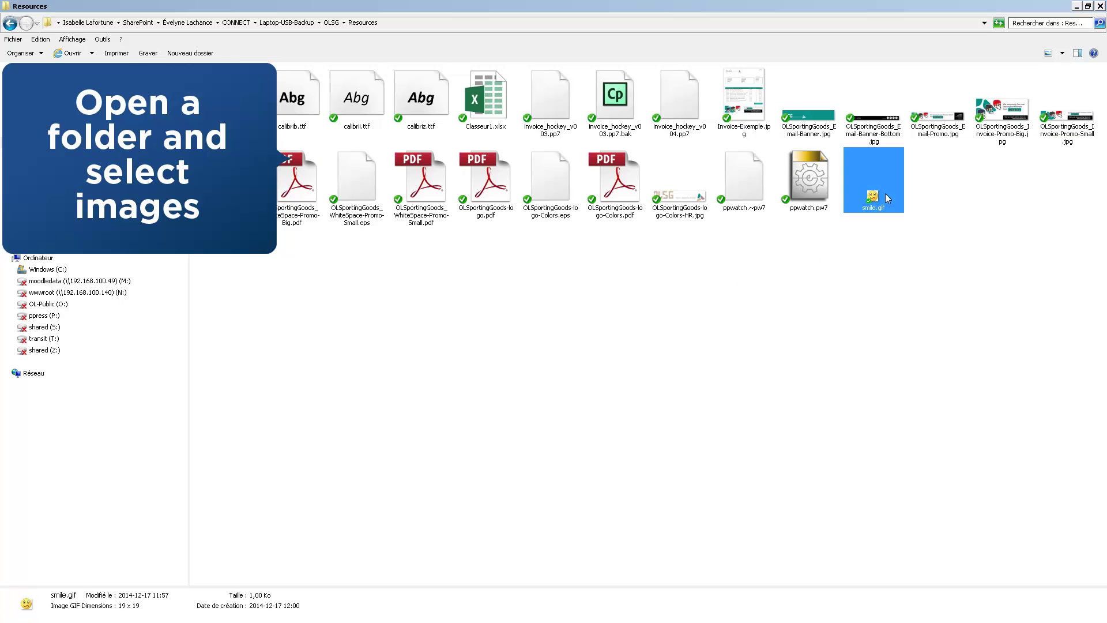
pyautogui.keyDown('ctrl'); pyautogui.click(935, 116); pyautogui.keyUp('ctrl')
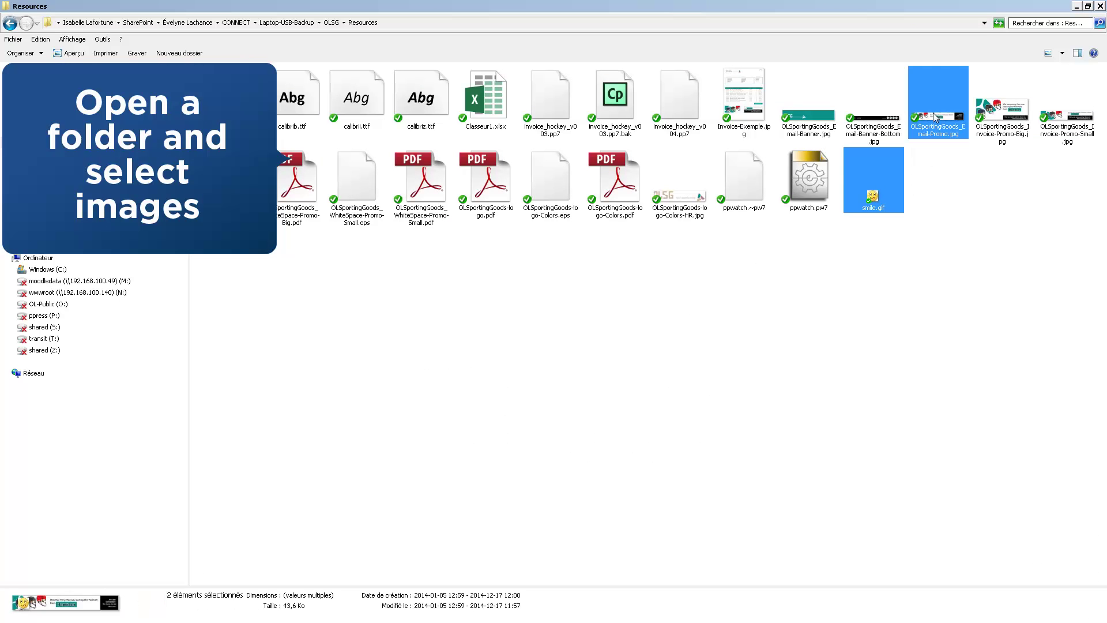
pyautogui.keyDown('ctrl'); pyautogui.click(676, 205); pyautogui.keyUp('ctrl')
pyautogui.moveTo(681, 195); pyautogui.dragTo(672, 283)
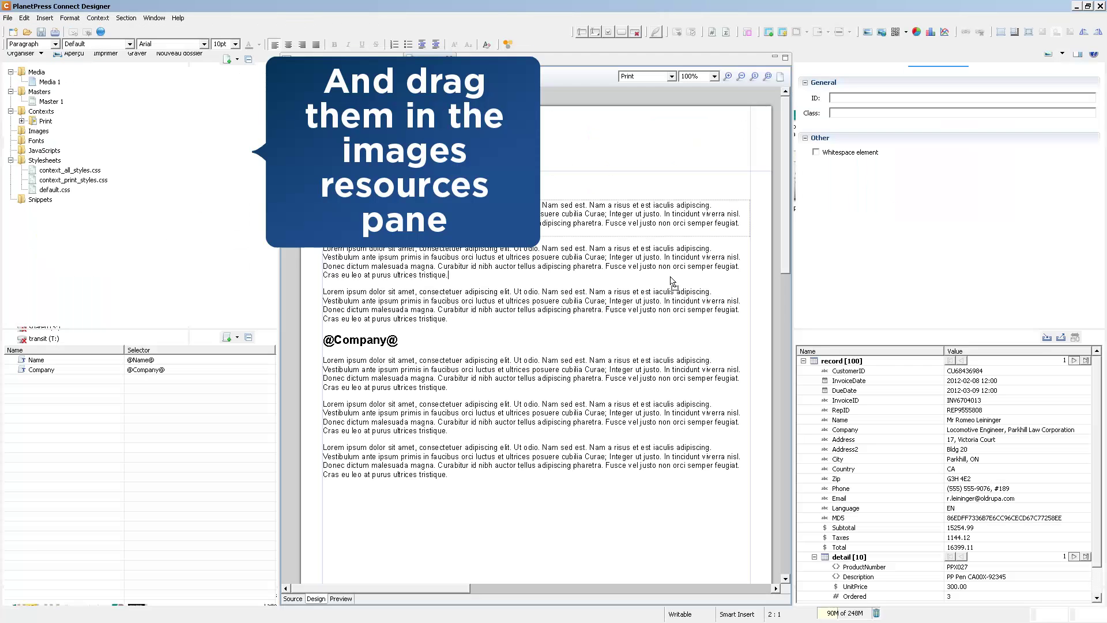
pyautogui.moveTo(672, 283); pyautogui.dragTo(39, 134)
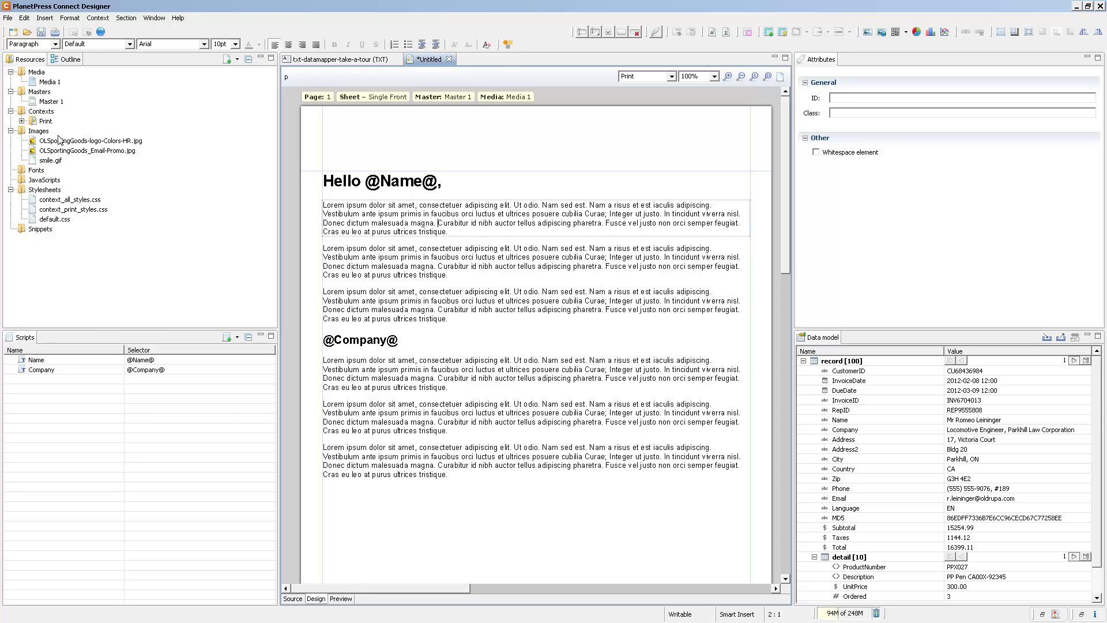
pyautogui.moveTo(62, 144); pyautogui.dragTo(328, 184)
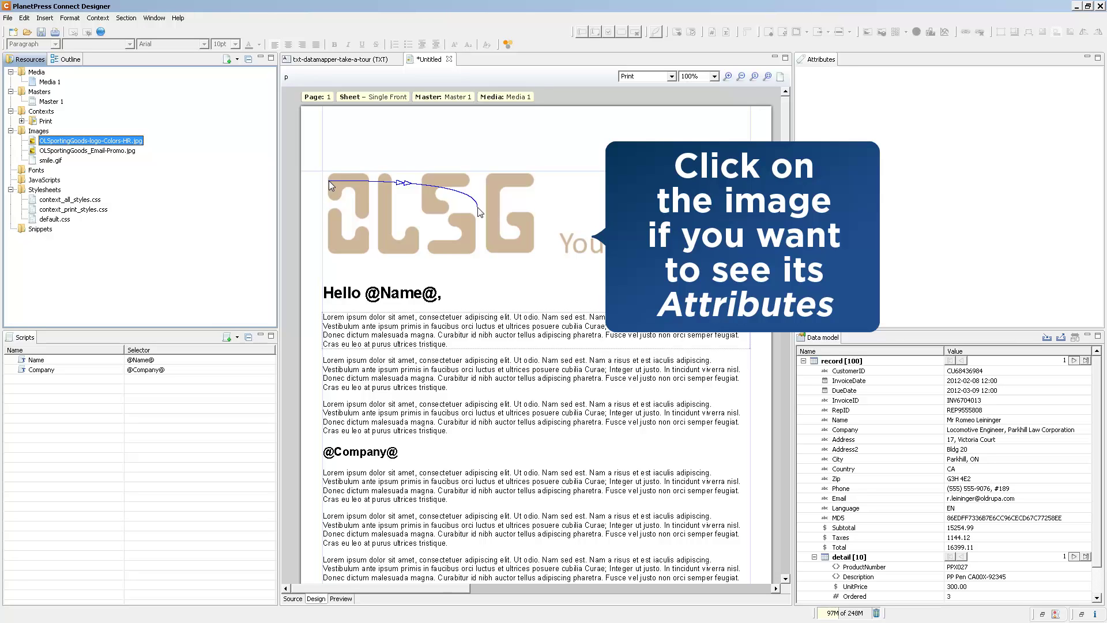
pyautogui.click(478, 209)
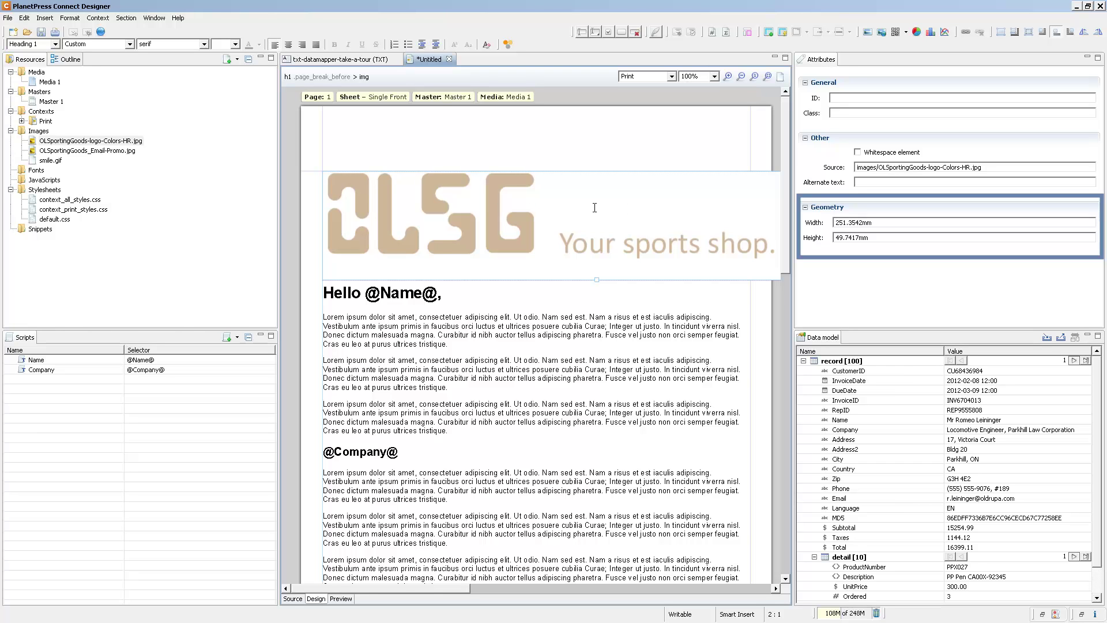
pyautogui.click(831, 223)
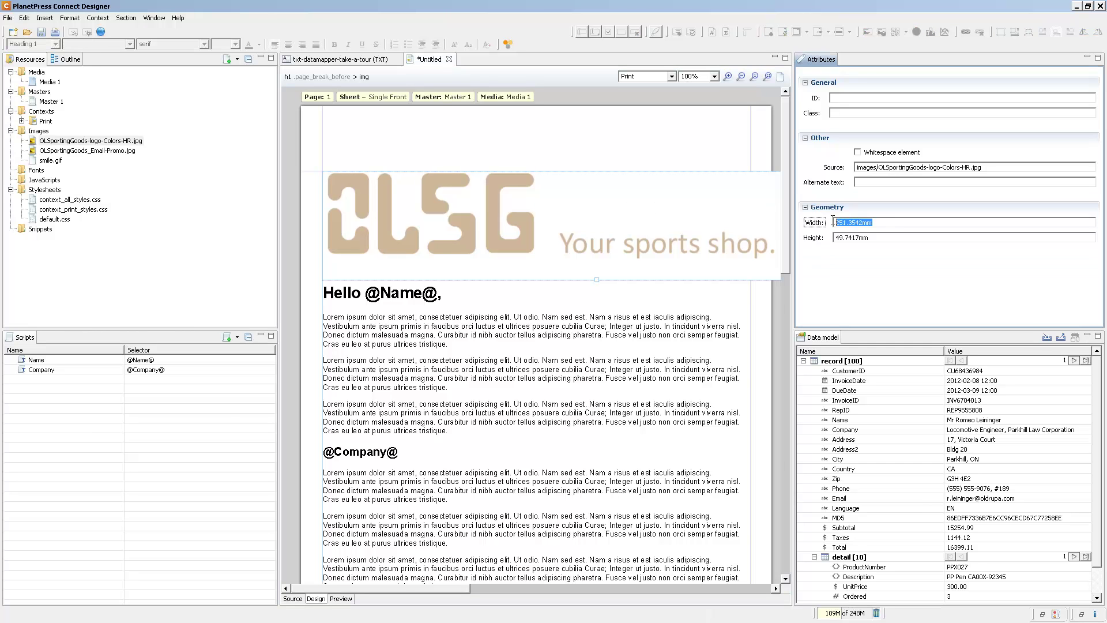
pyautogui.write('100%')
pyautogui.press('Return')
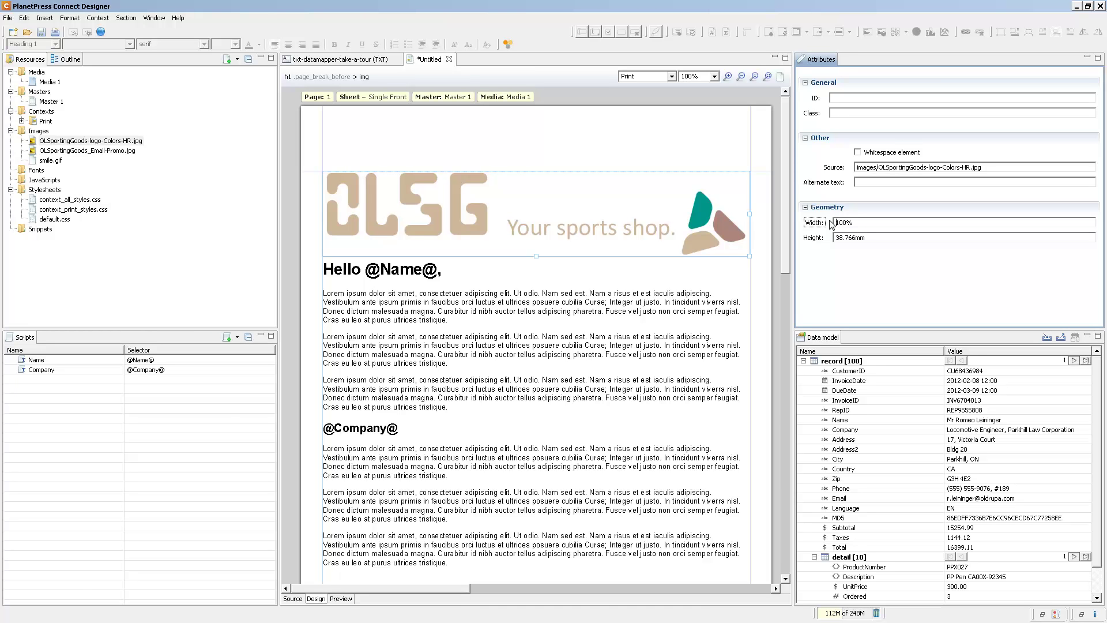
# - Set the logo width to 125mm and float it left so the greeting wraps beside it
pyautogui.press('Return')
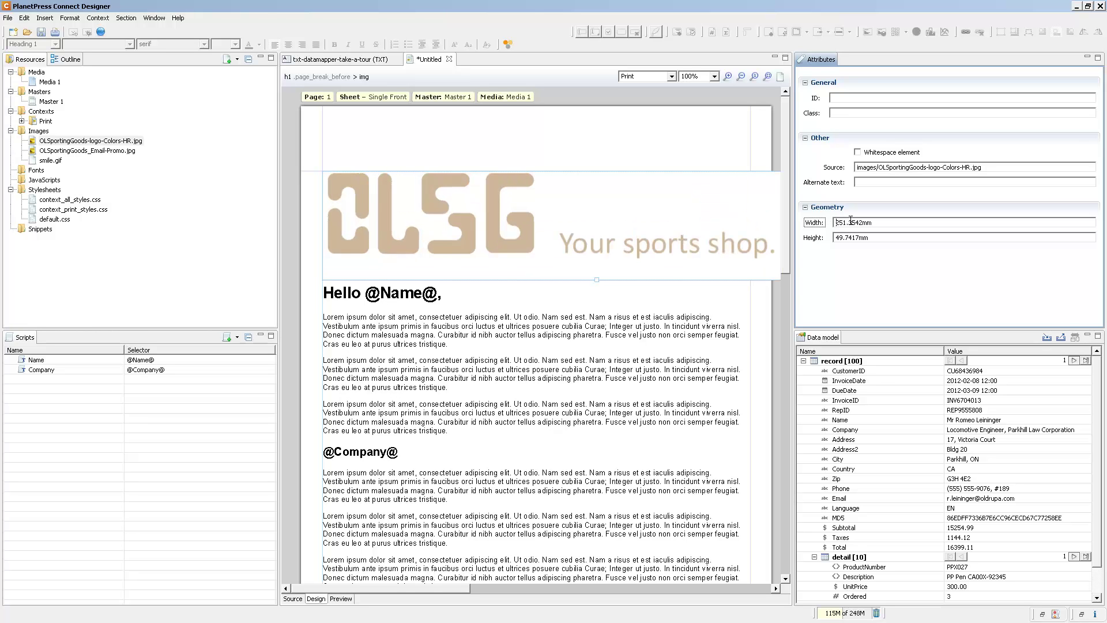
pyautogui.moveTo(864, 223); pyautogui.dragTo(836, 222)
pyautogui.write('125')
pyautogui.press('Return')
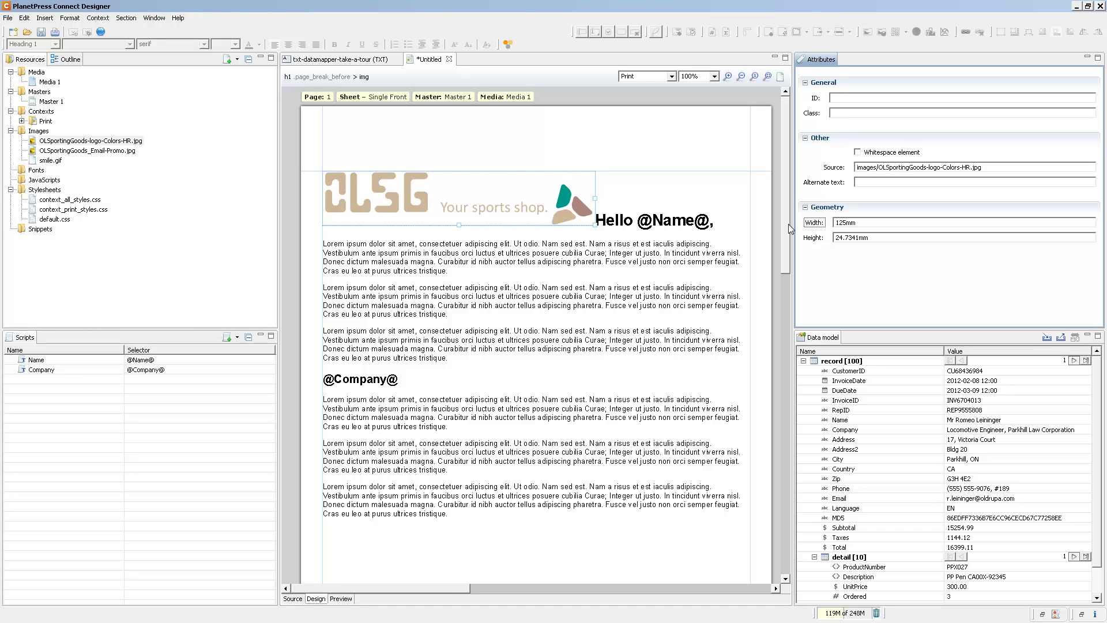
pyautogui.click(556, 215)
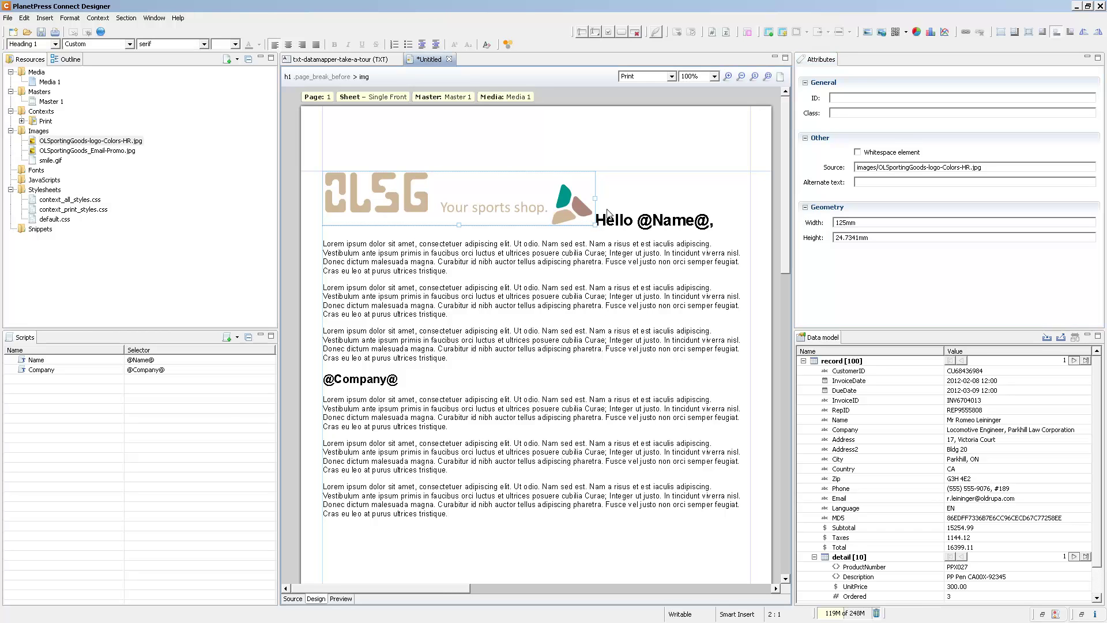
pyautogui.click(1043, 33)
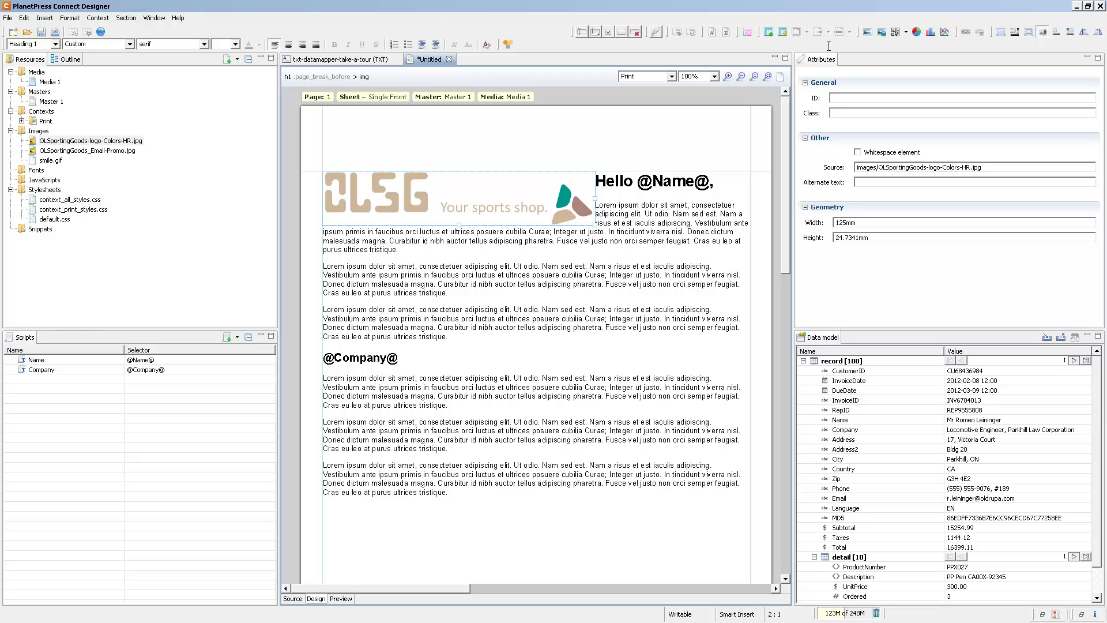
# - Insert smile.gif inline in the second paragraph, right after 'Ut odio.'
pyautogui.click(544, 267)
pyautogui.moveTo(52, 161); pyautogui.dragTo(544, 268)
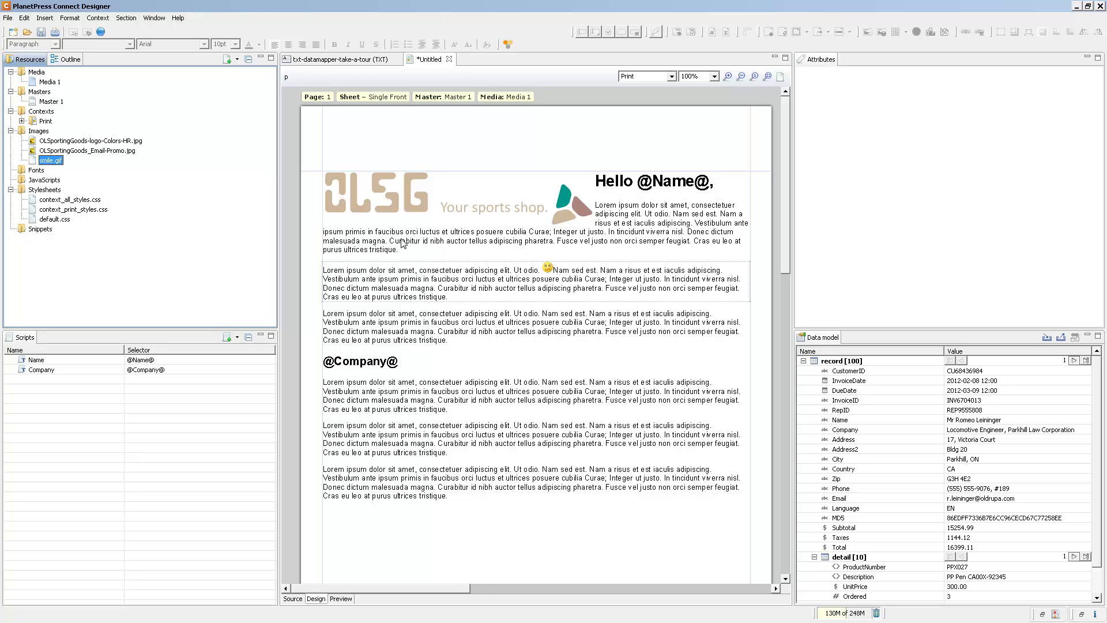
pyautogui.click(366, 185)
# - Delete the floated logo and draw a wide positioned box at the page's top-left
pyautogui.press('Delete')
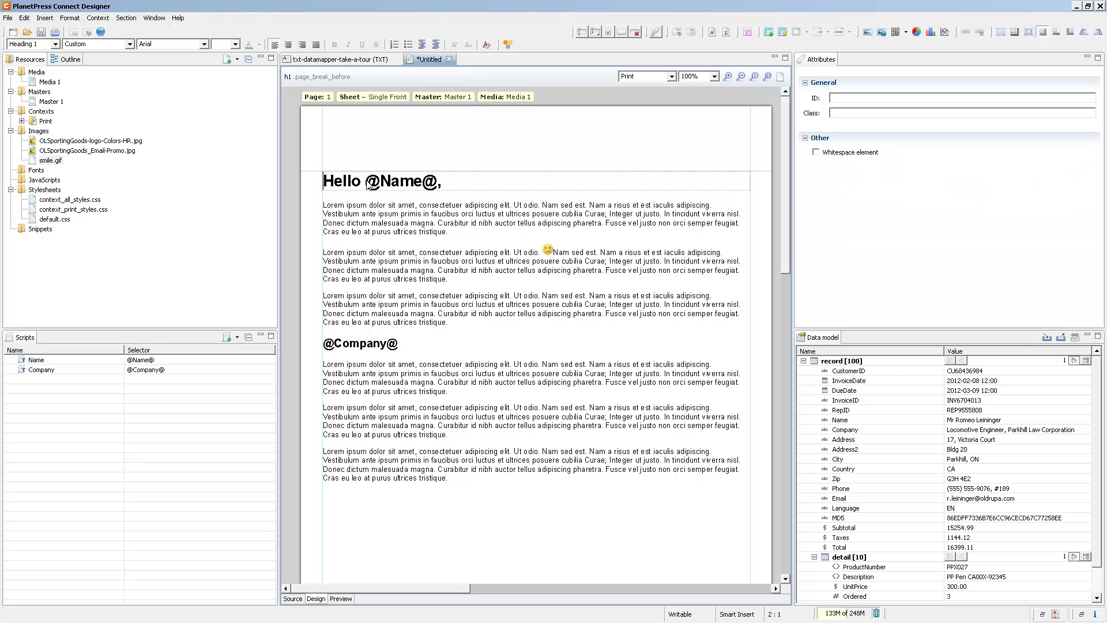
pyautogui.click(1001, 33)
pyautogui.moveTo(444, 150); pyautogui.dragTo(420, 124)
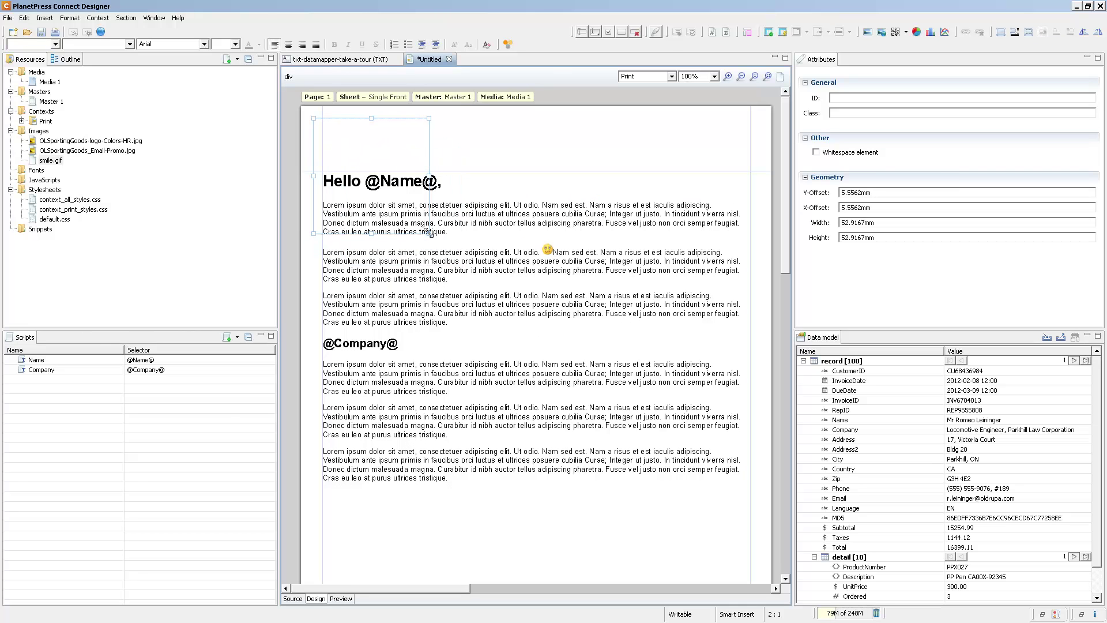
pyautogui.moveTo(430, 233); pyautogui.dragTo(570, 165)
# - Place the OLSG logo inside the positioned box and enlarge the box to about 135mm wide
pyautogui.moveTo(375, 144); pyautogui.dragTo(408, 139)
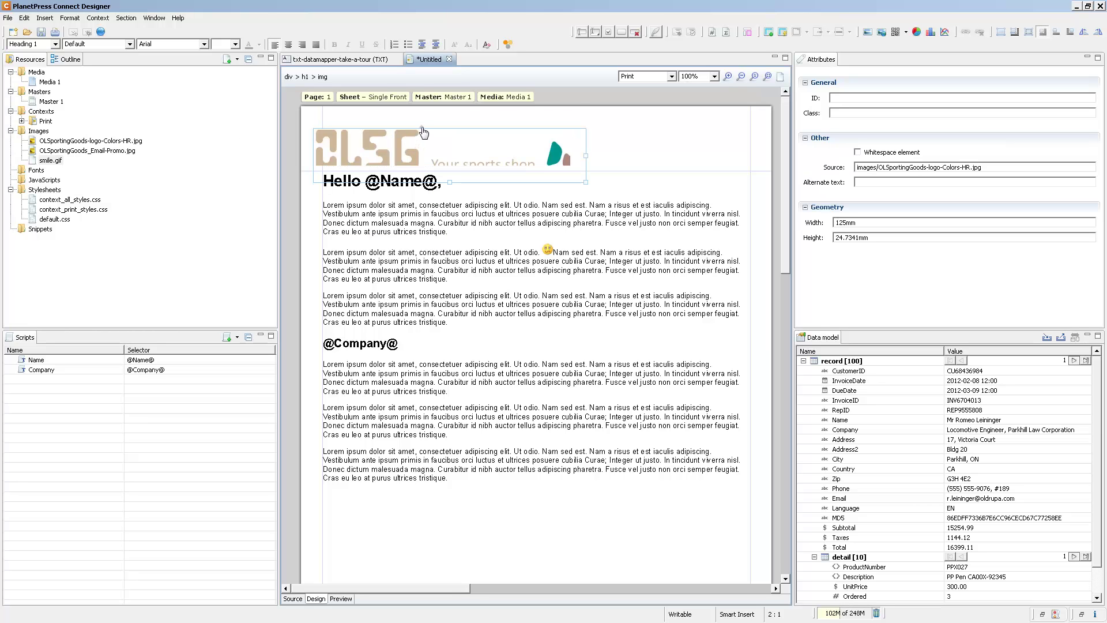
pyautogui.click(429, 136)
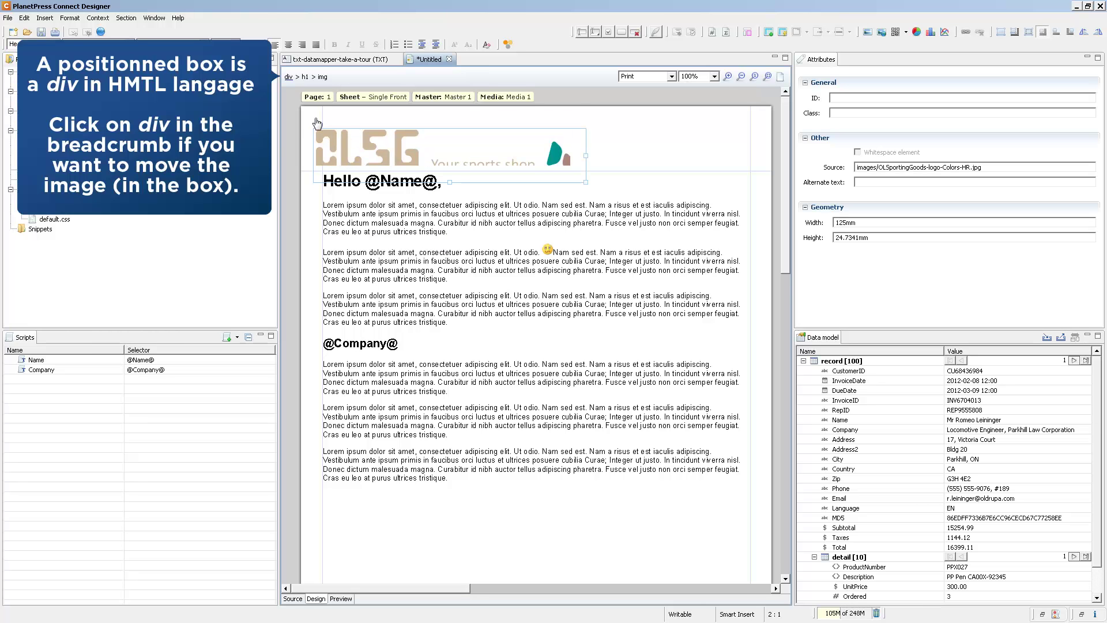
pyautogui.click(288, 77)
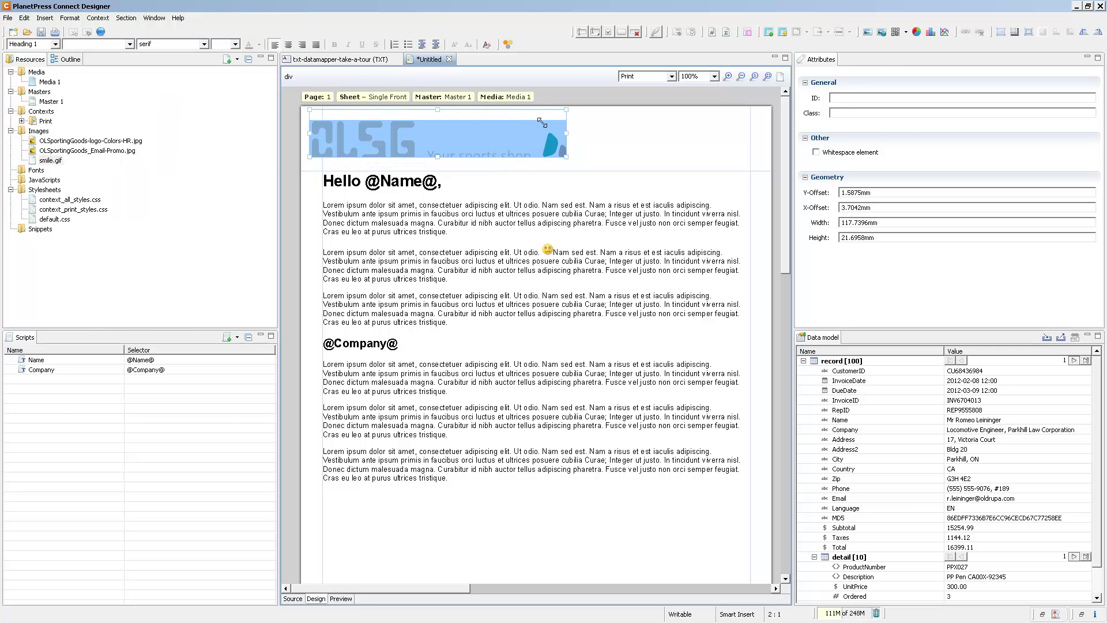
pyautogui.moveTo(553, 131); pyautogui.dragTo(606, 180)
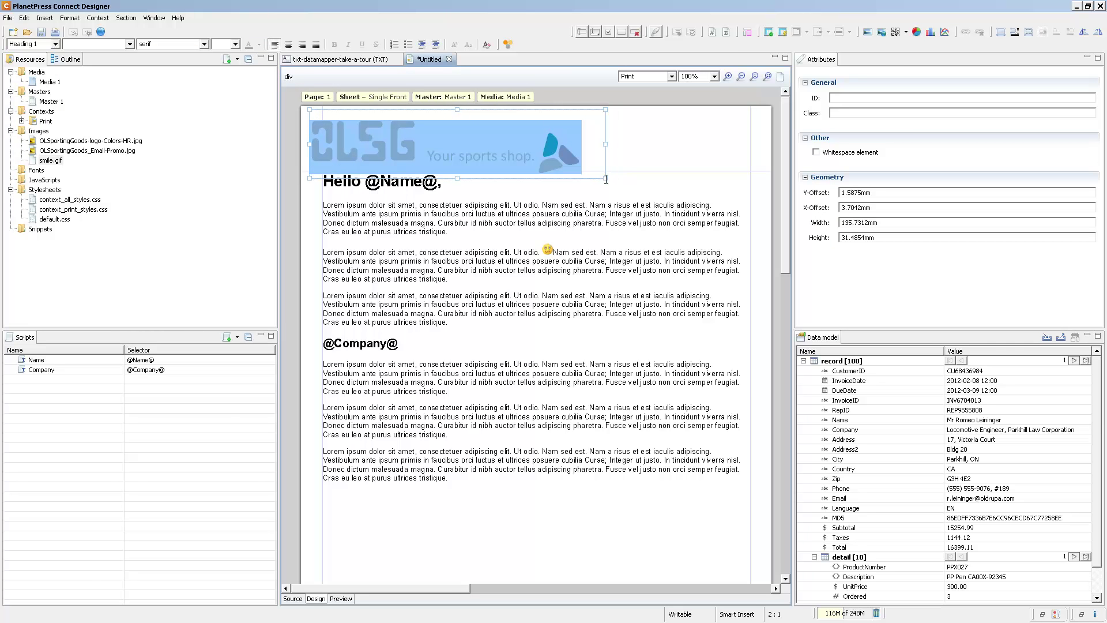
pyautogui.click(452, 225)
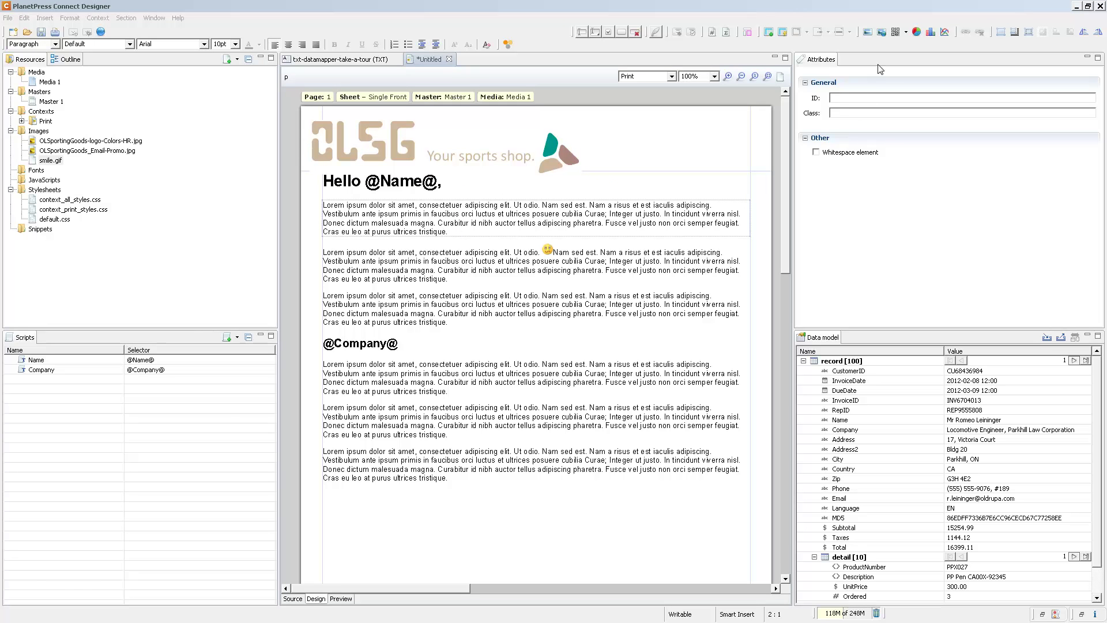
# - Insert a remote image into the page from a pasted web URL
pyautogui.click(881, 33)
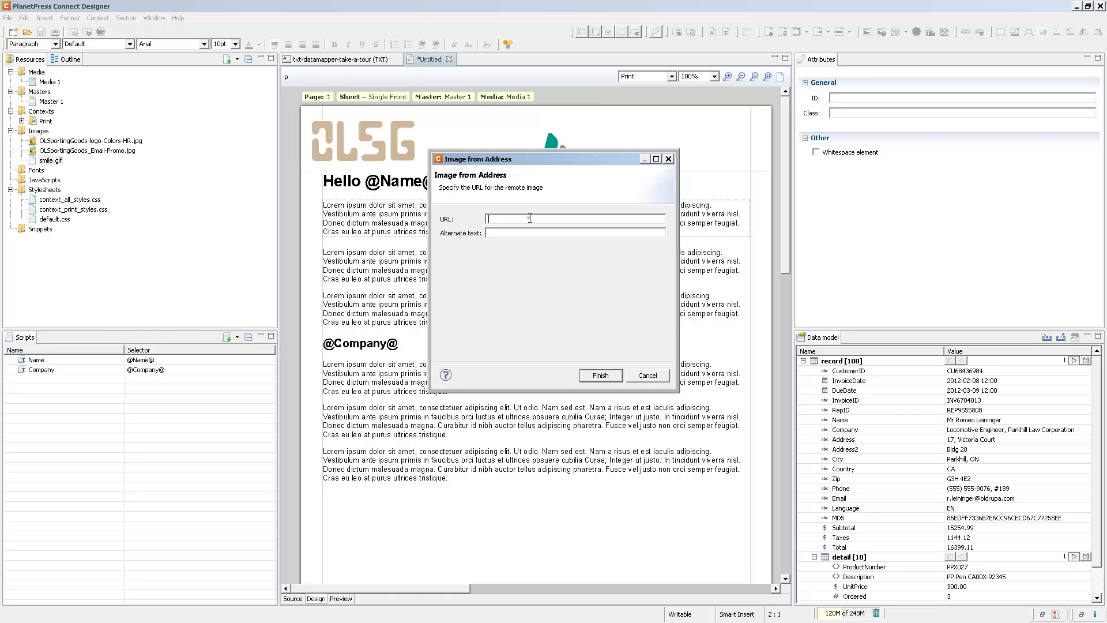
pyautogui.hotkey('ctrl', 'v')
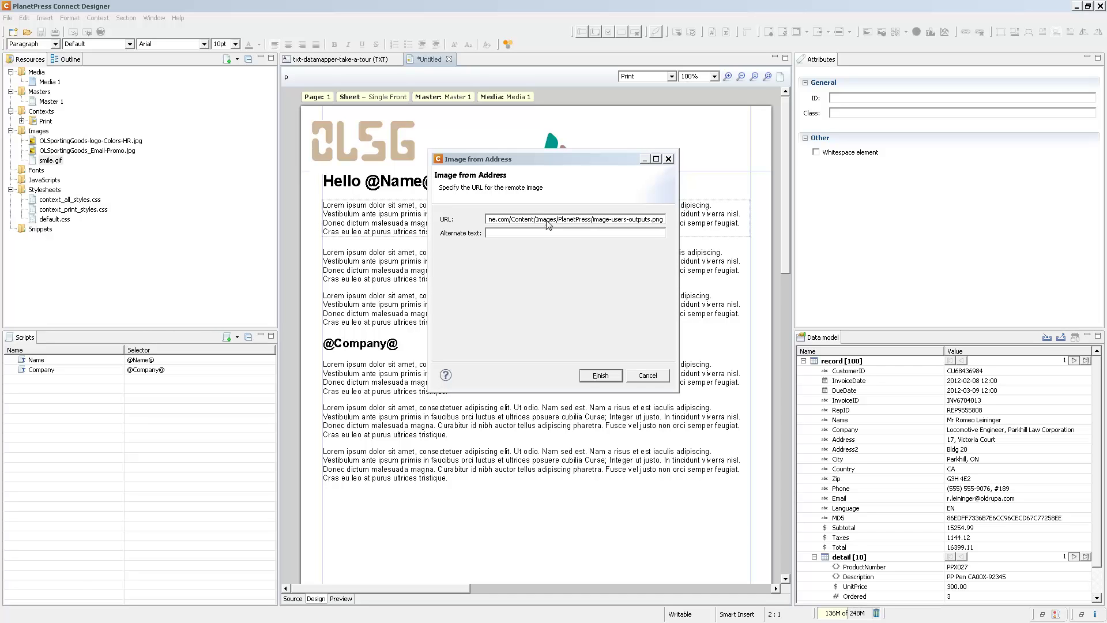
pyautogui.click(600, 375)
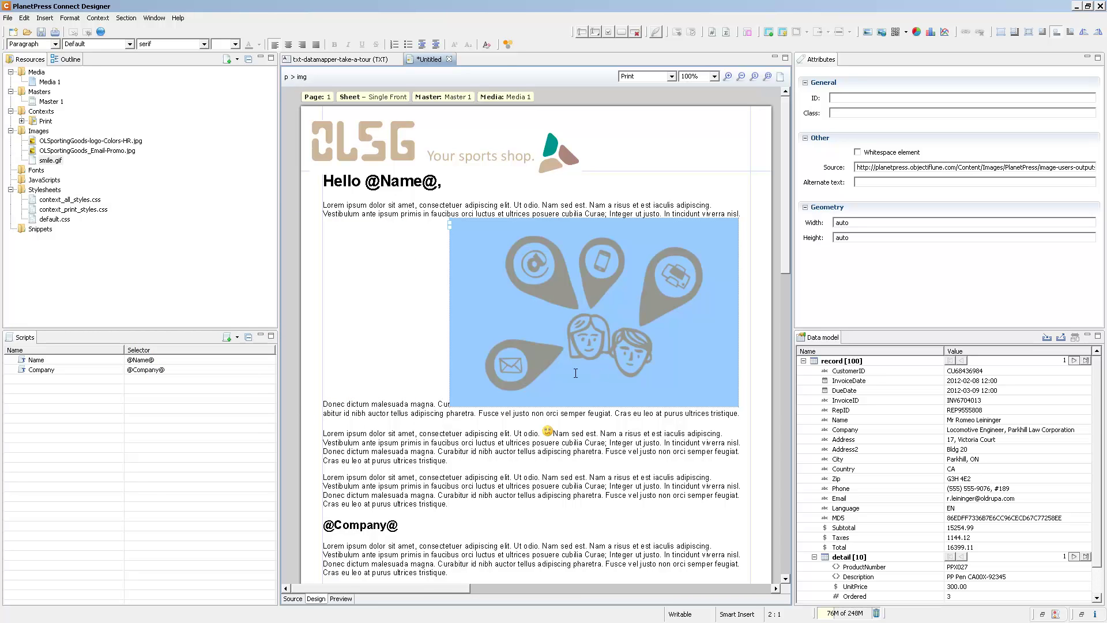
pyautogui.click(479, 206)
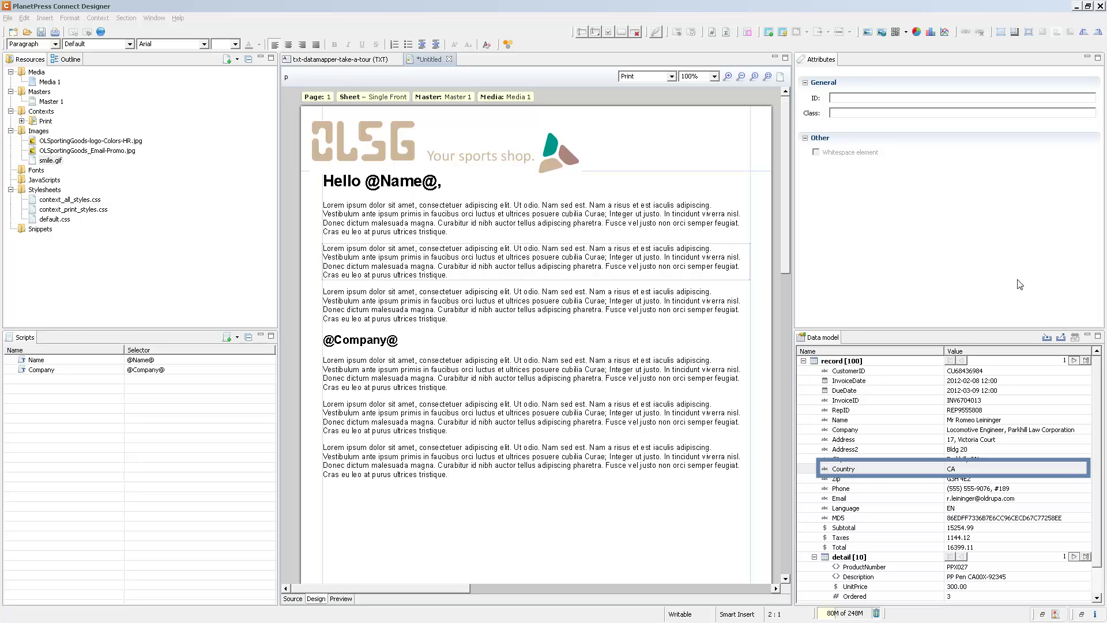
# - Advance to record 2 (Country US) and add olsg-promo-CA.jpg and olsg-promo-US.jpg to Images resources
pyautogui.click(1074, 361)
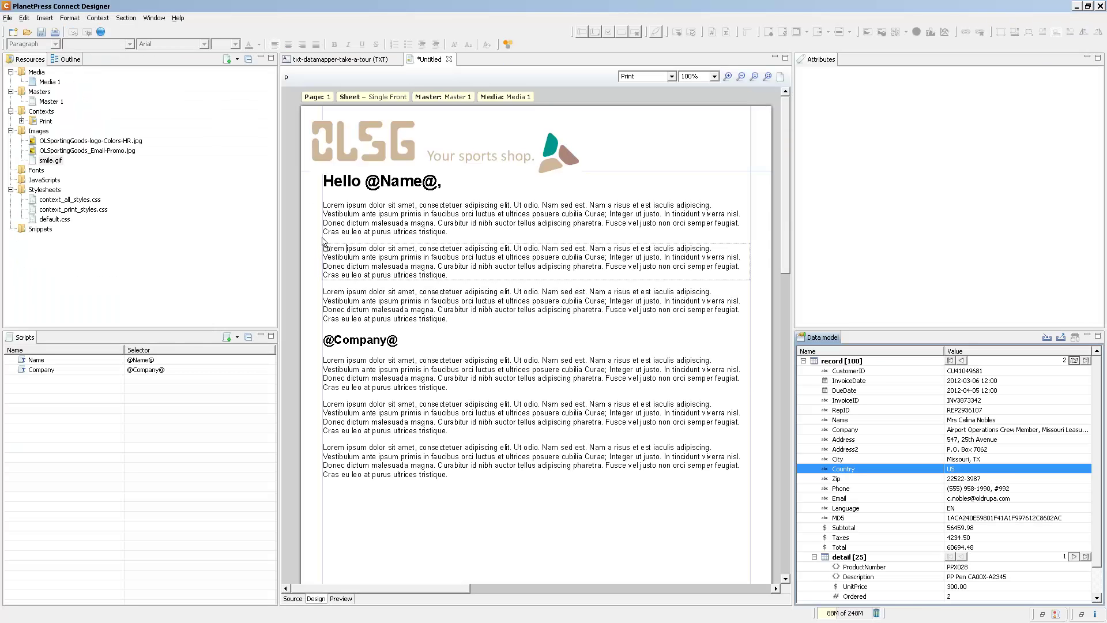
pyautogui.moveTo(323, 242); pyautogui.dragTo(64, 140)
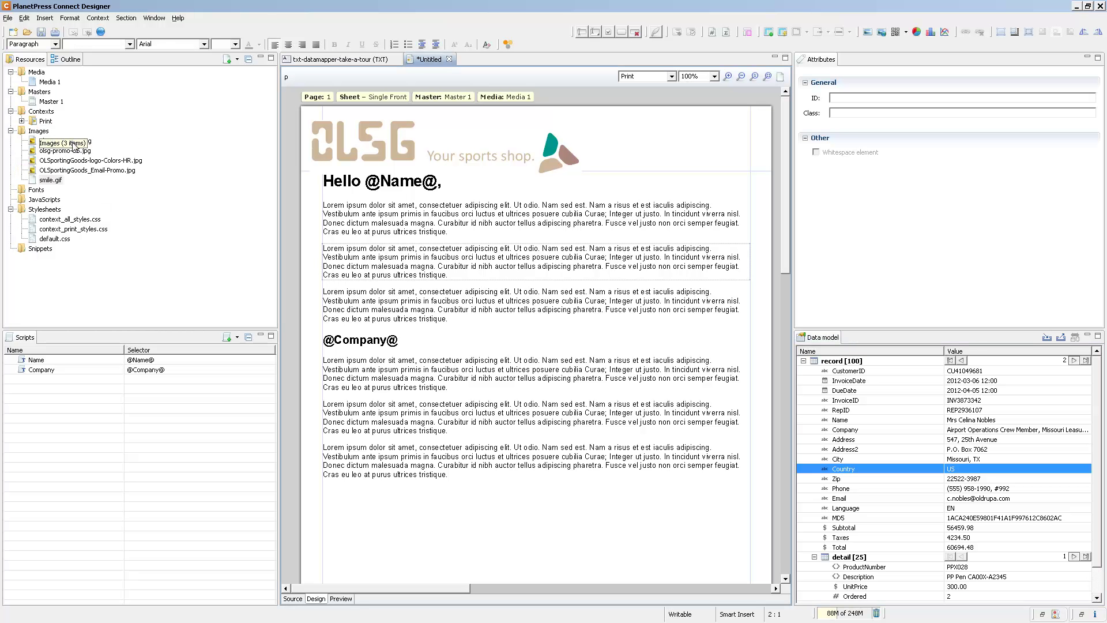
# - Add a new paragraph after the second paragraph and insert the olsg-promo-CA.jpg banner into it
pyautogui.click(71, 141)
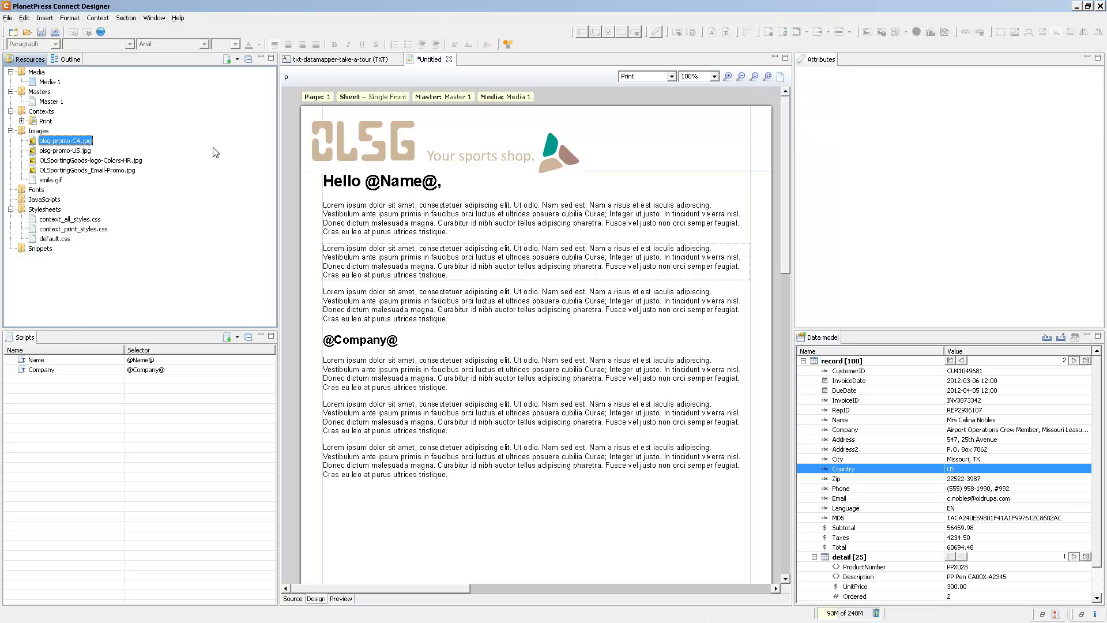
pyautogui.click(466, 279)
pyautogui.press('Return')
pyautogui.moveTo(75, 146)
pyautogui.moveTo(74, 142); pyautogui.dragTo(352, 292)
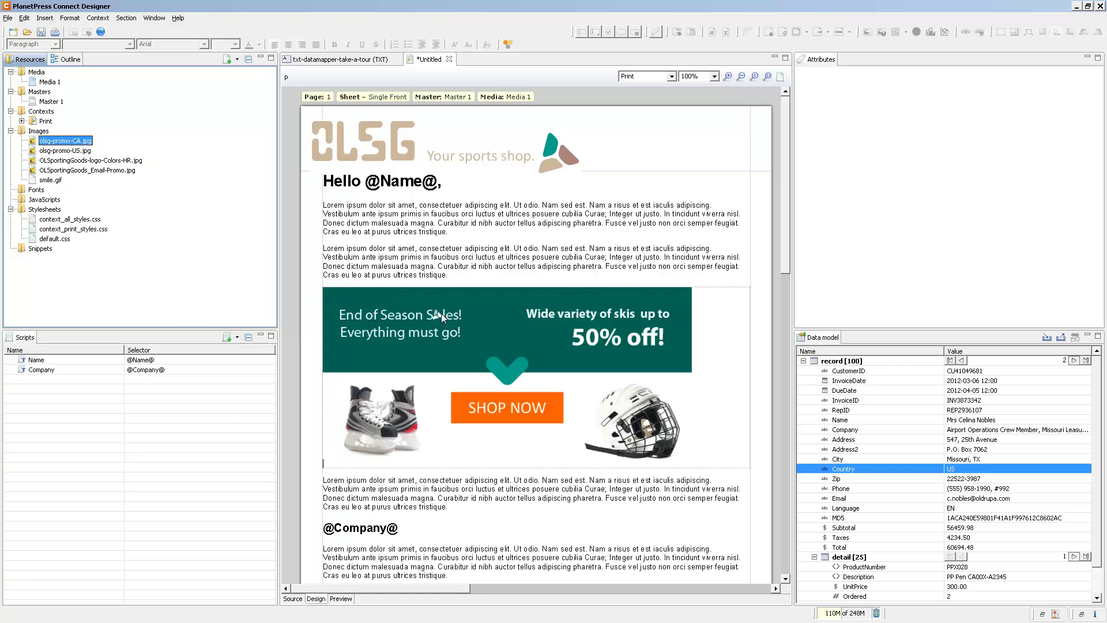
pyautogui.click(463, 355)
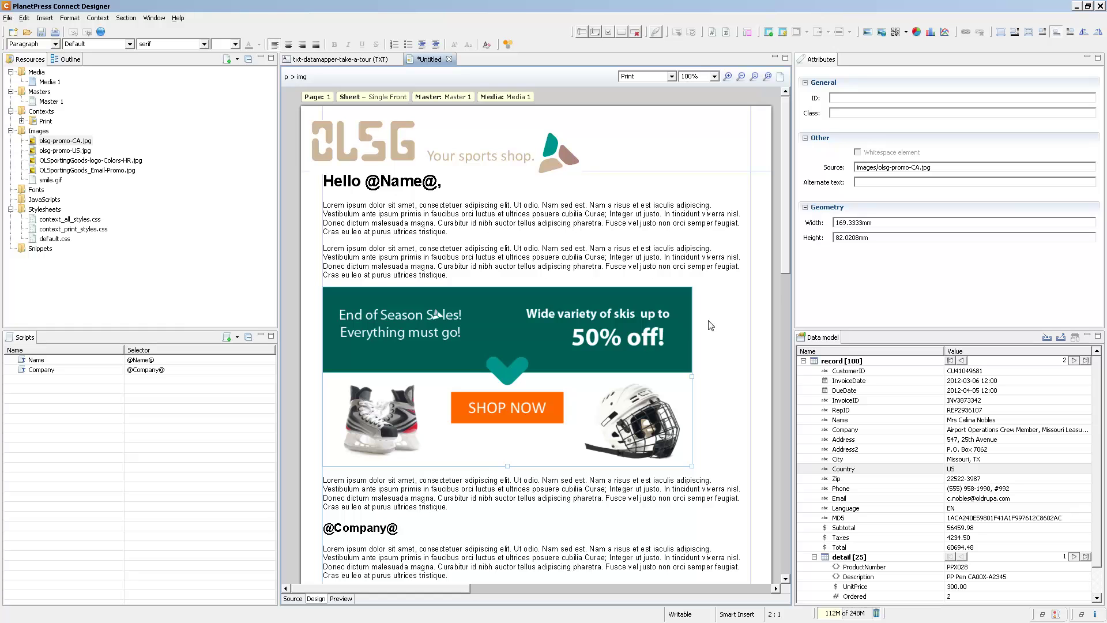
# - Make the banner a dynamic image with prefix images/olsg-promo-, field Country and suffix .jpg
pyautogui.click(834, 168)
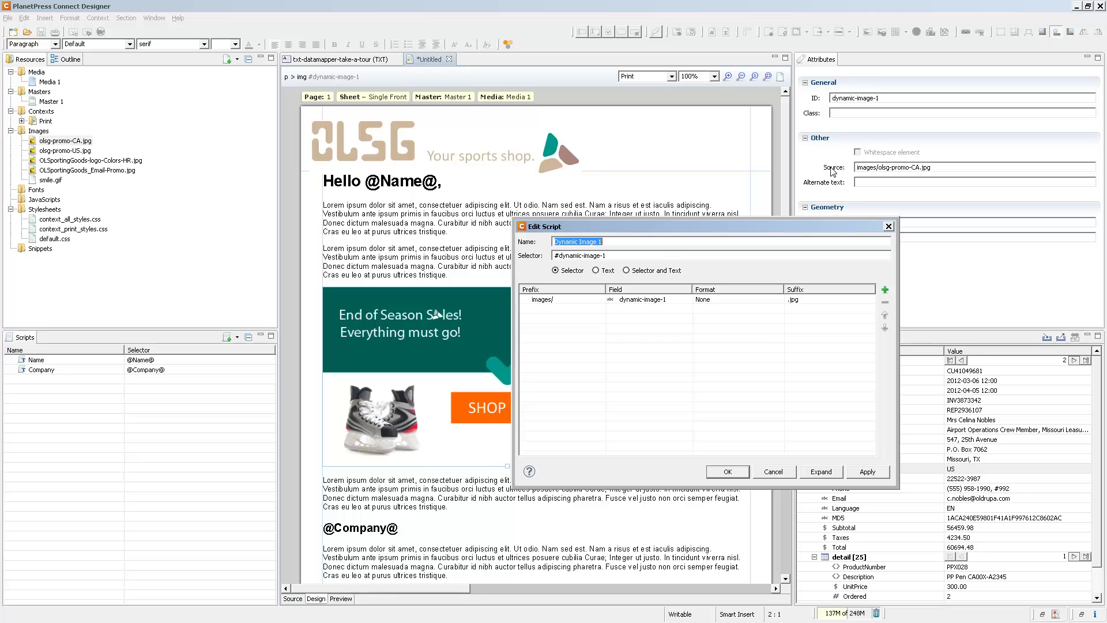
pyautogui.click(576, 302)
pyautogui.click(577, 299)
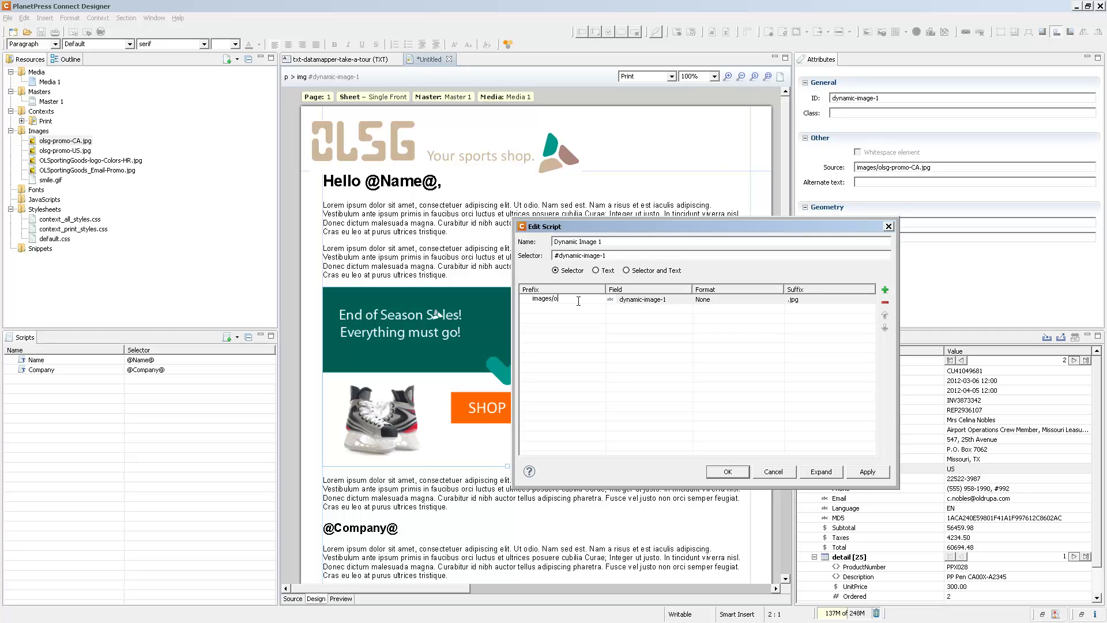
pyautogui.write('olsg-promo-')
pyautogui.click(686, 300)
pyautogui.click(687, 300)
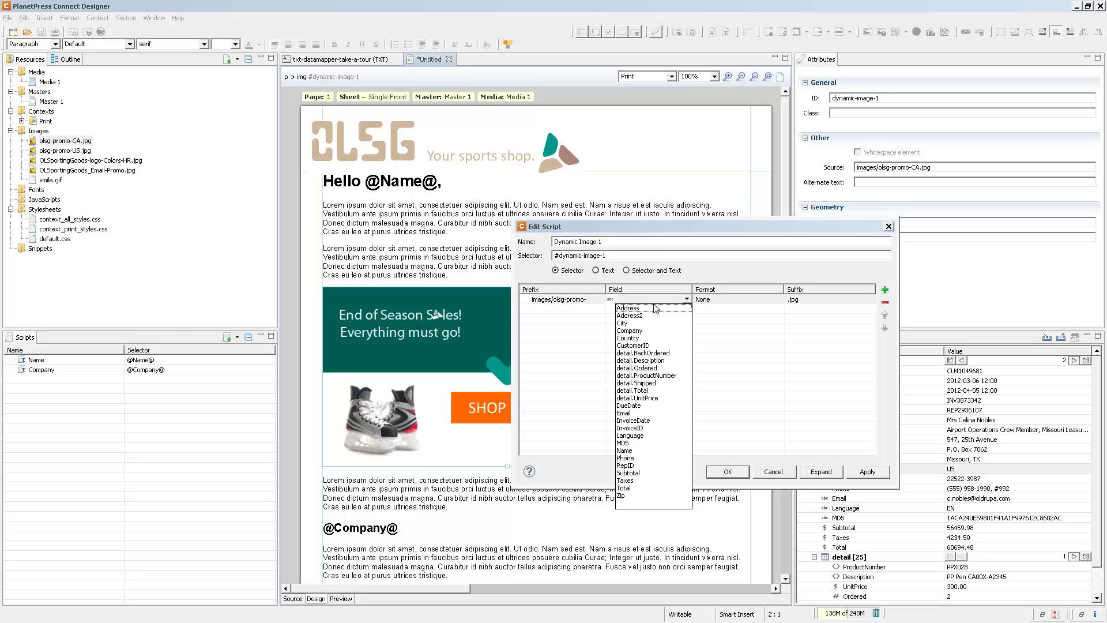
pyautogui.click(635, 342)
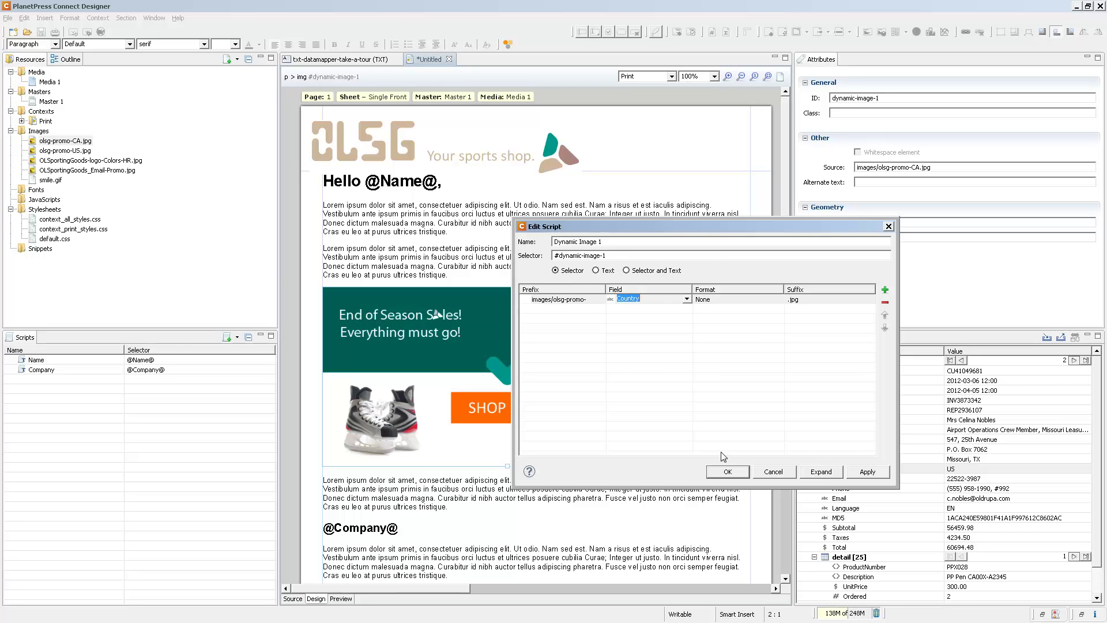
pyautogui.click(726, 472)
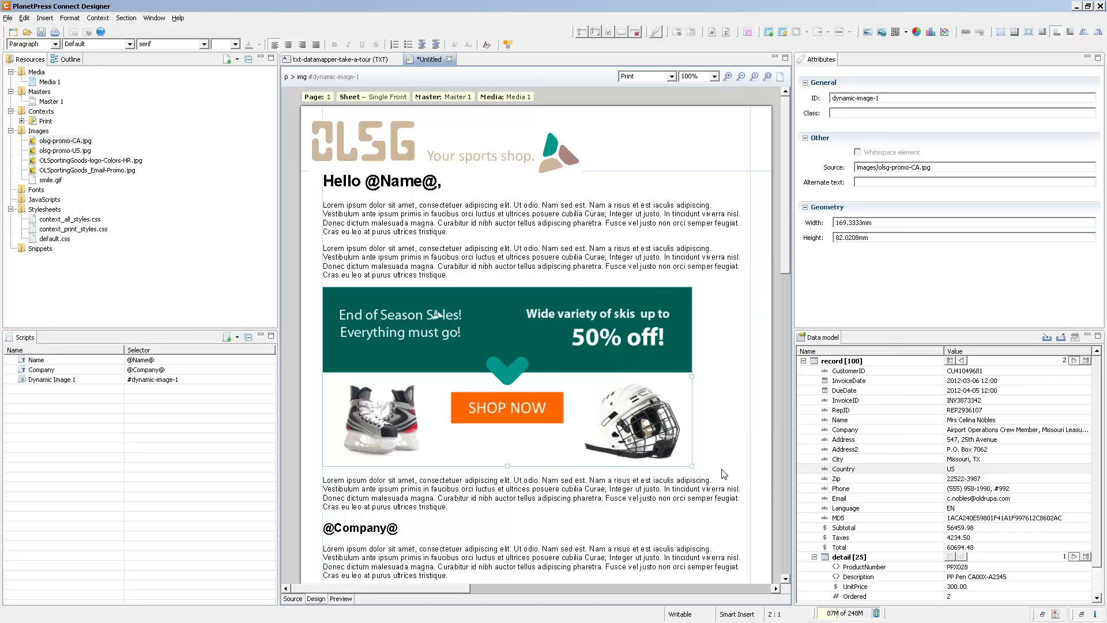
# - Preview record 1 and confirm the banner now shows the olsg-promo-CA.jpg image
pyautogui.click(341, 598)
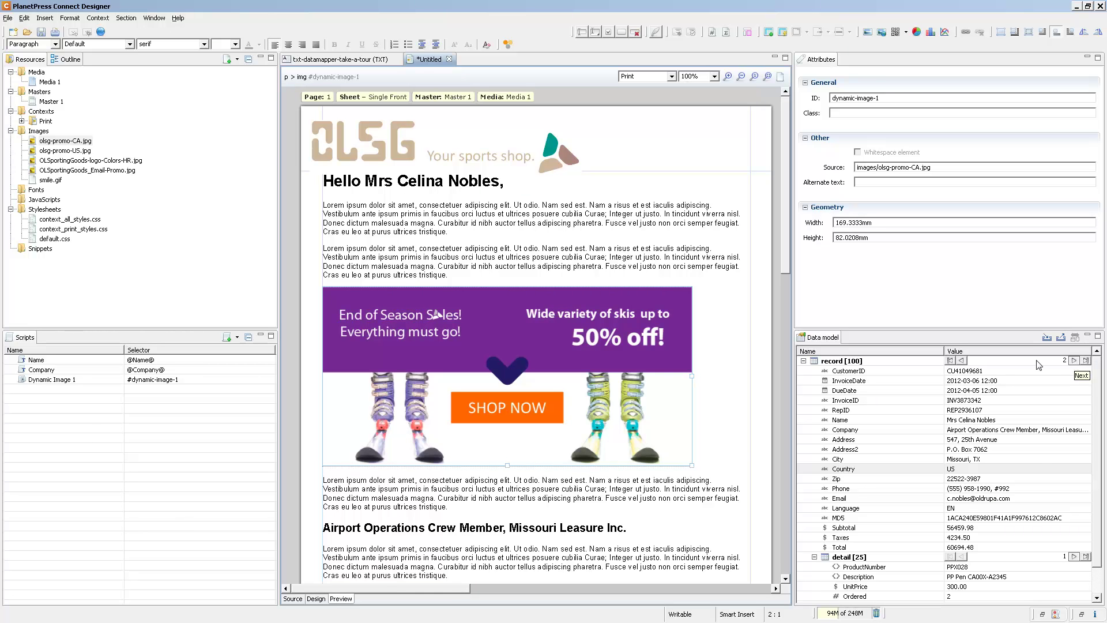
pyautogui.click(962, 361)
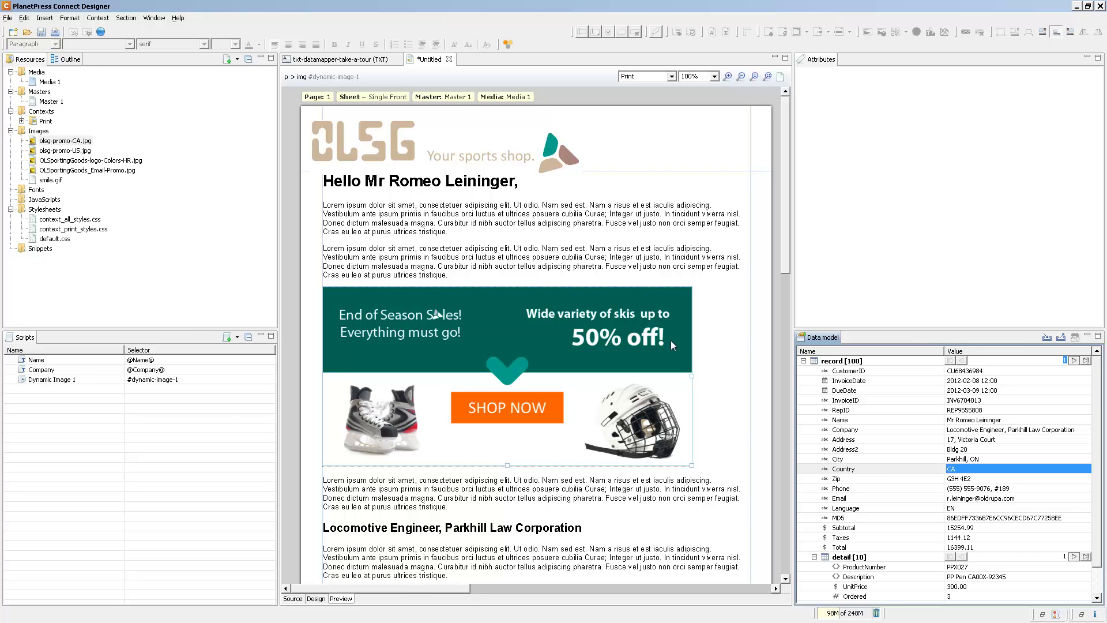
pyautogui.click(629, 316)
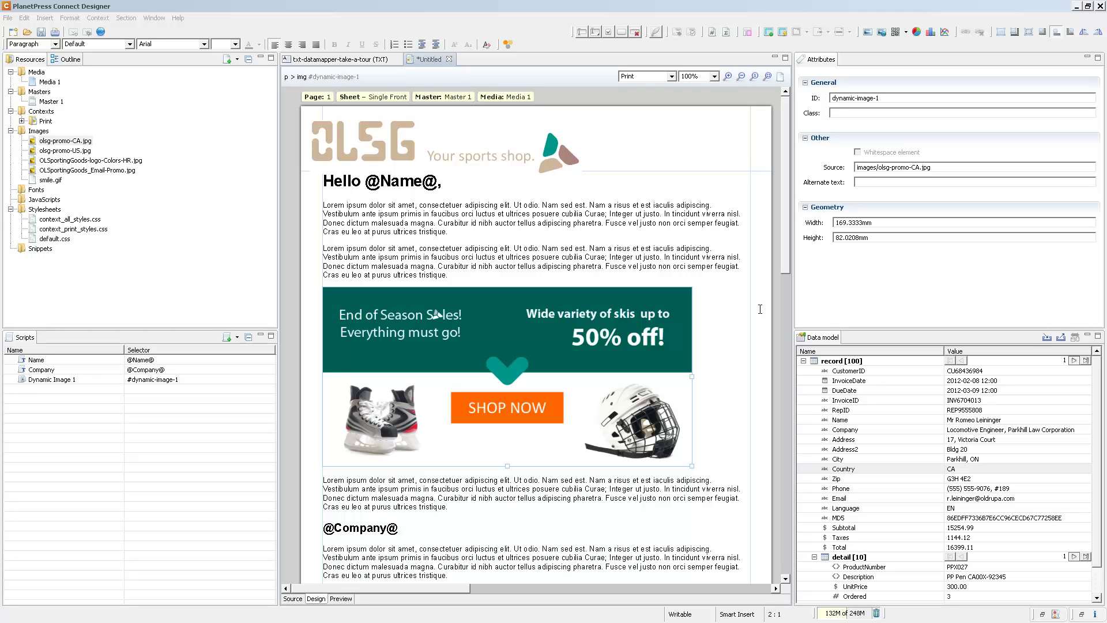
# - Set the banner image's Source to file:///c:/source/olsg-promo-US.jpg
pyautogui.click(959, 167)
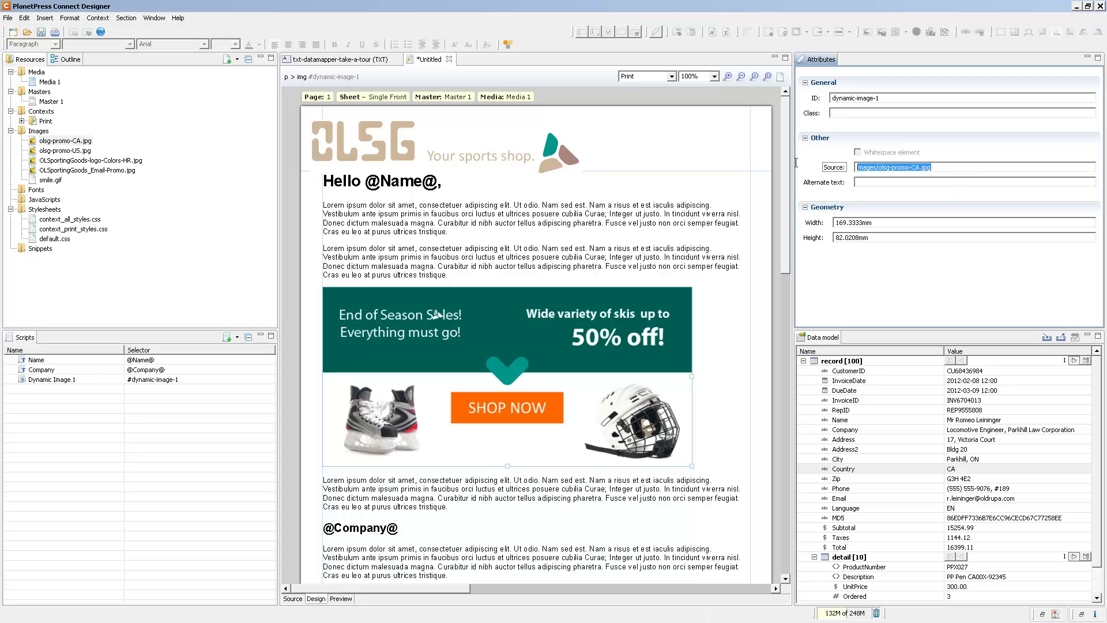
pyautogui.write('file:///c:/source/olsg-promo-US.jpg')
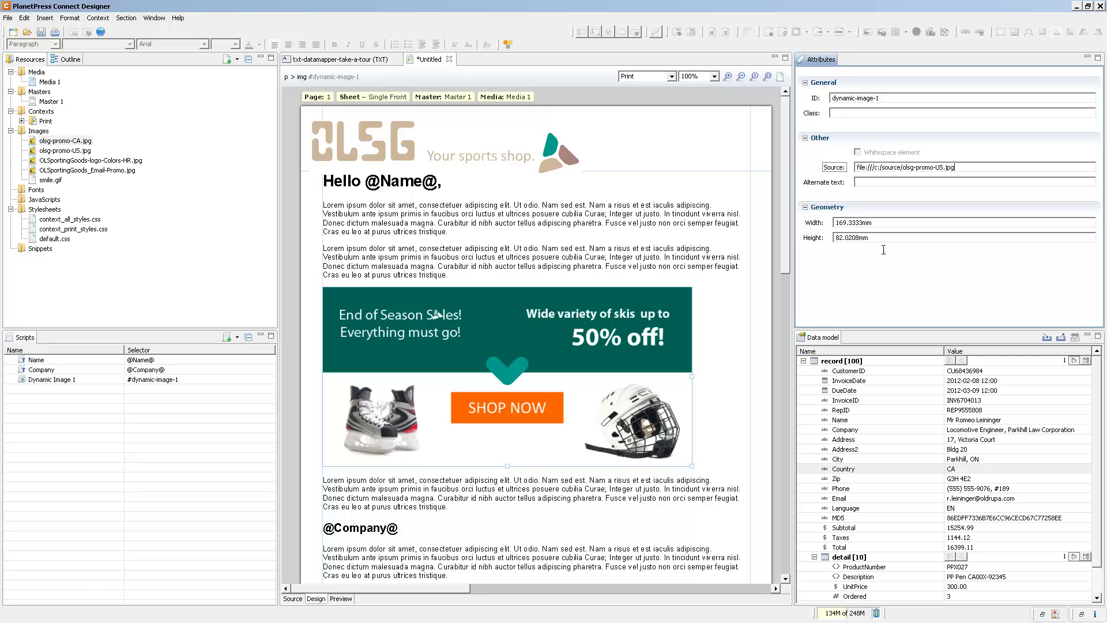
pyautogui.click(899, 183)
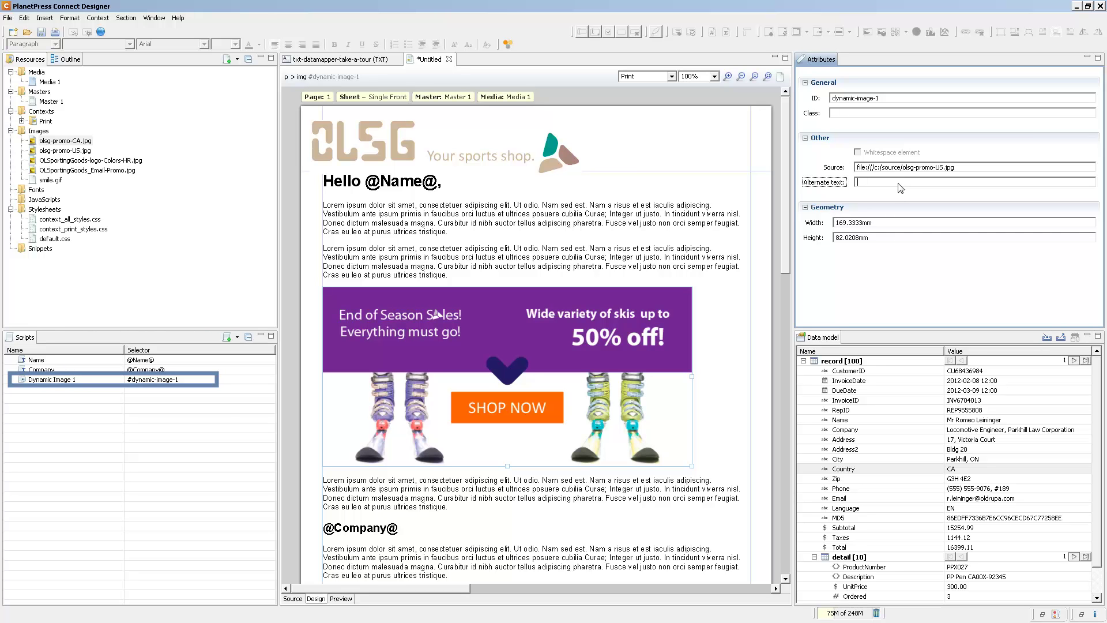
# - Change the Dynamic Image 1 script's prefix to file:///c:/source/olsg-promo- and preview the next record's banner
pyautogui.doubleClick(68, 380)
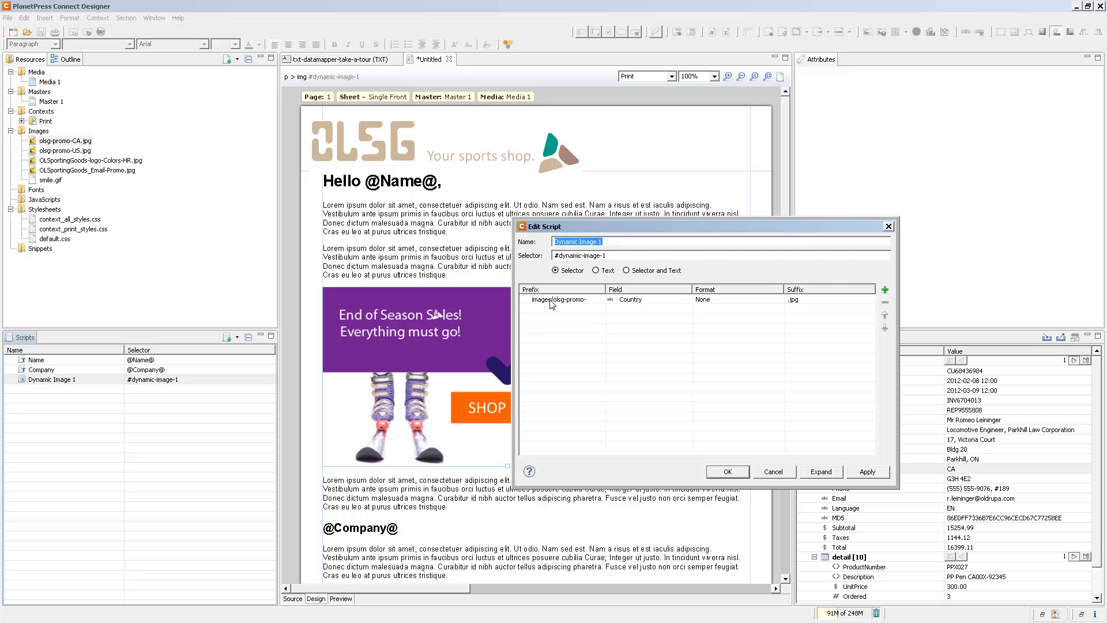
pyautogui.click(552, 302)
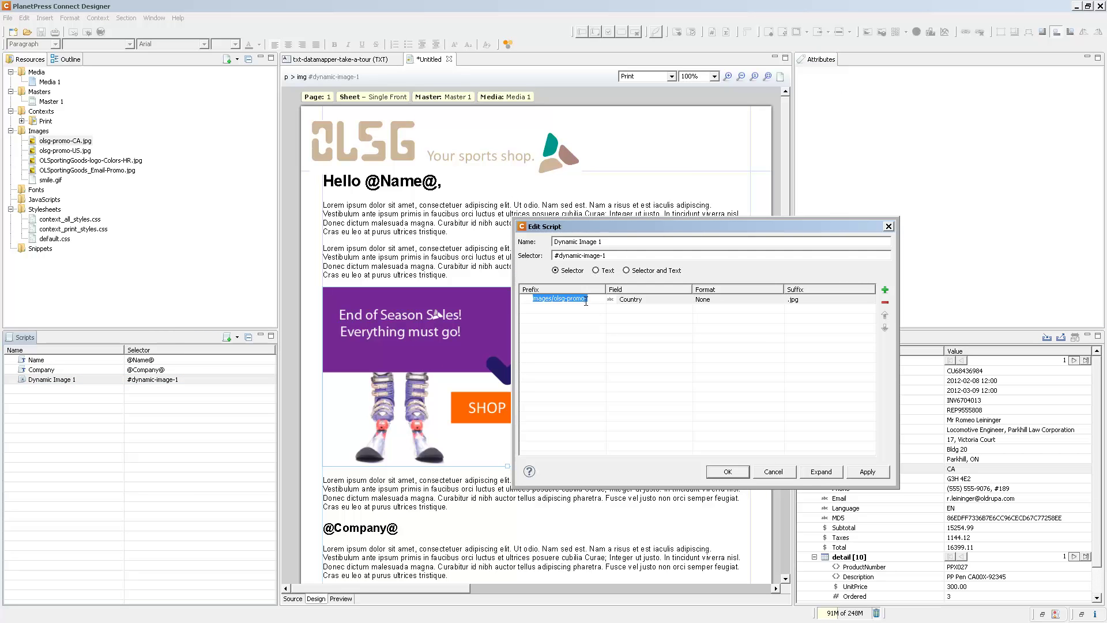
pyautogui.write('file:///c:/source/olsg-promo-')
pyautogui.click(731, 429)
pyautogui.click(730, 470)
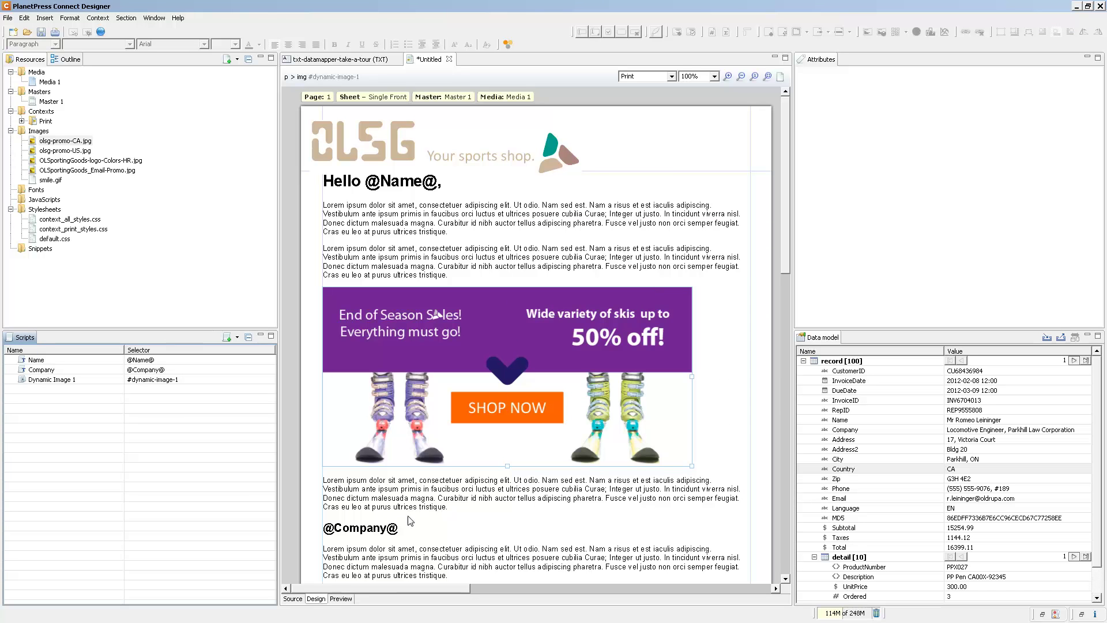
pyautogui.click(347, 598)
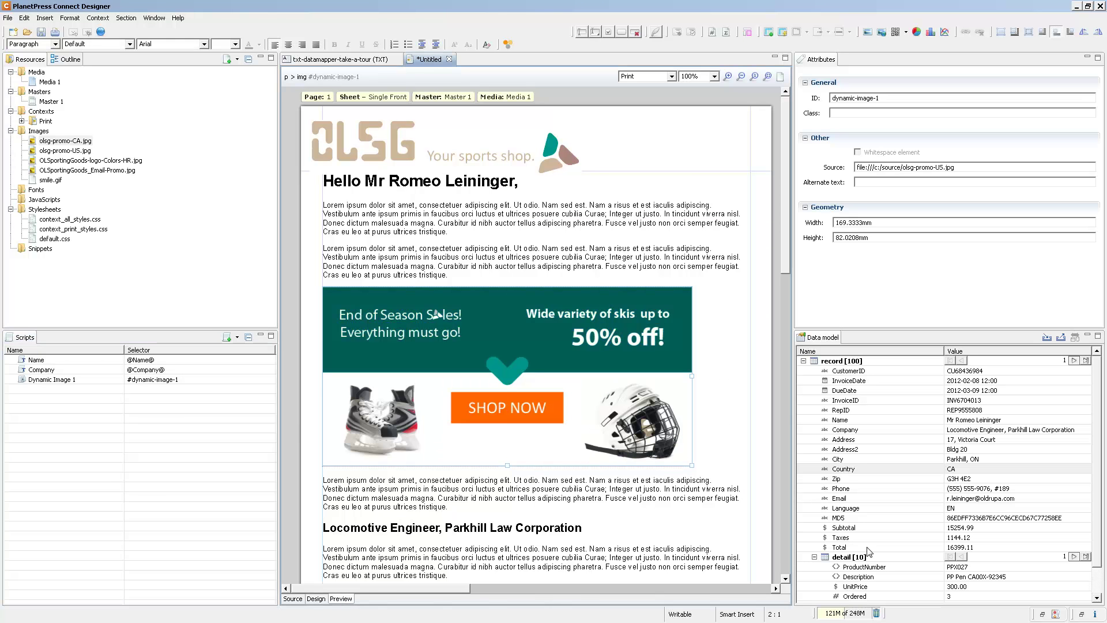
pyautogui.click(1074, 361)
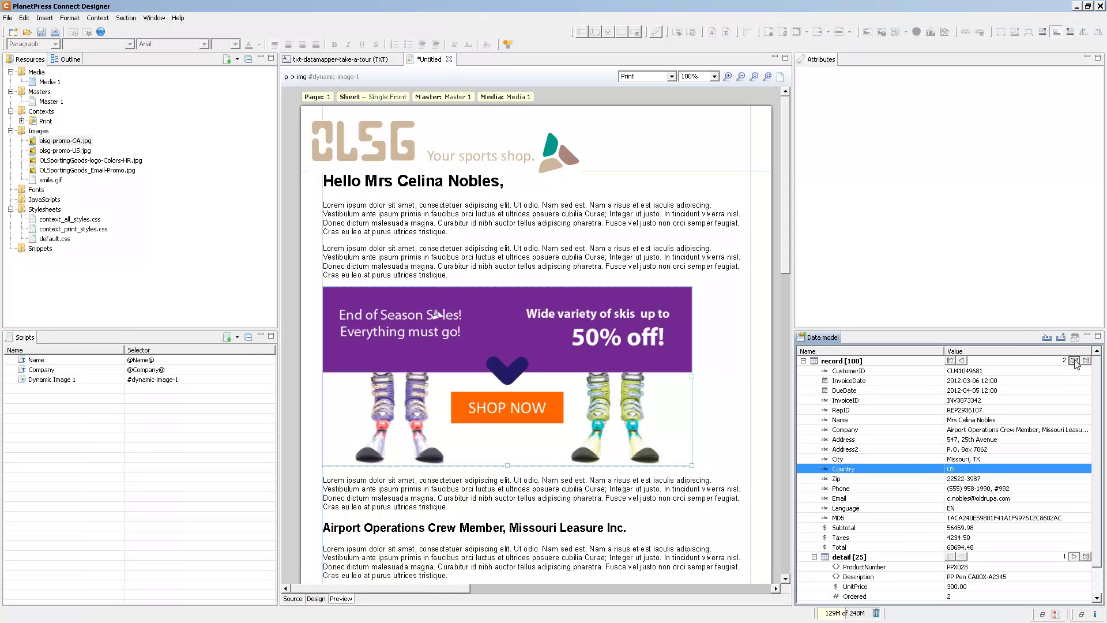